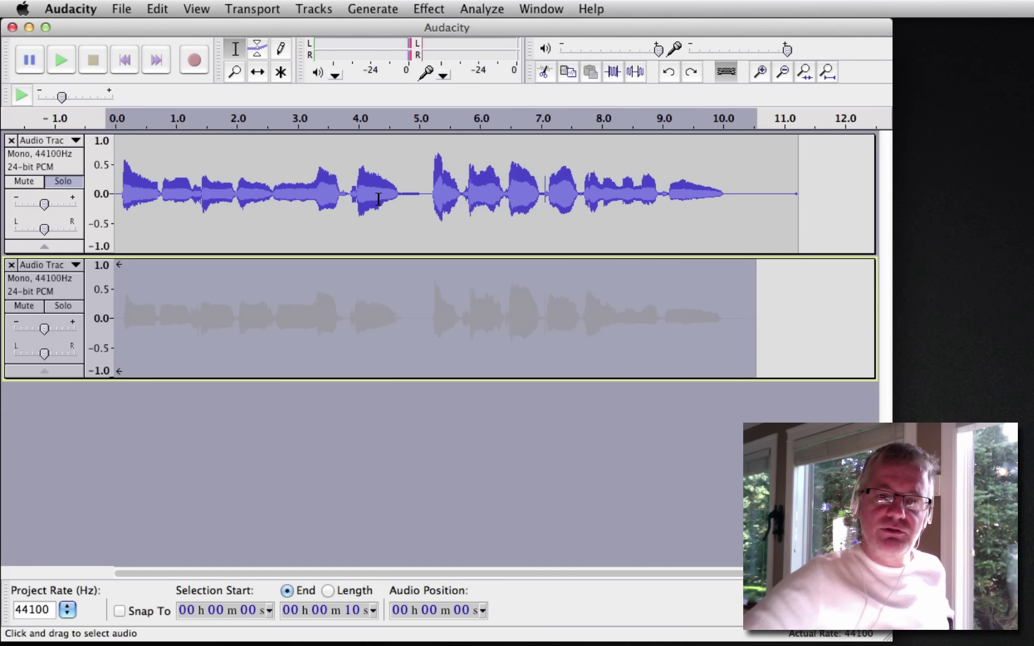
# - Audition the soloed first track, then unsolo it and play both vocal tracks together
pyautogui.click(59, 62)
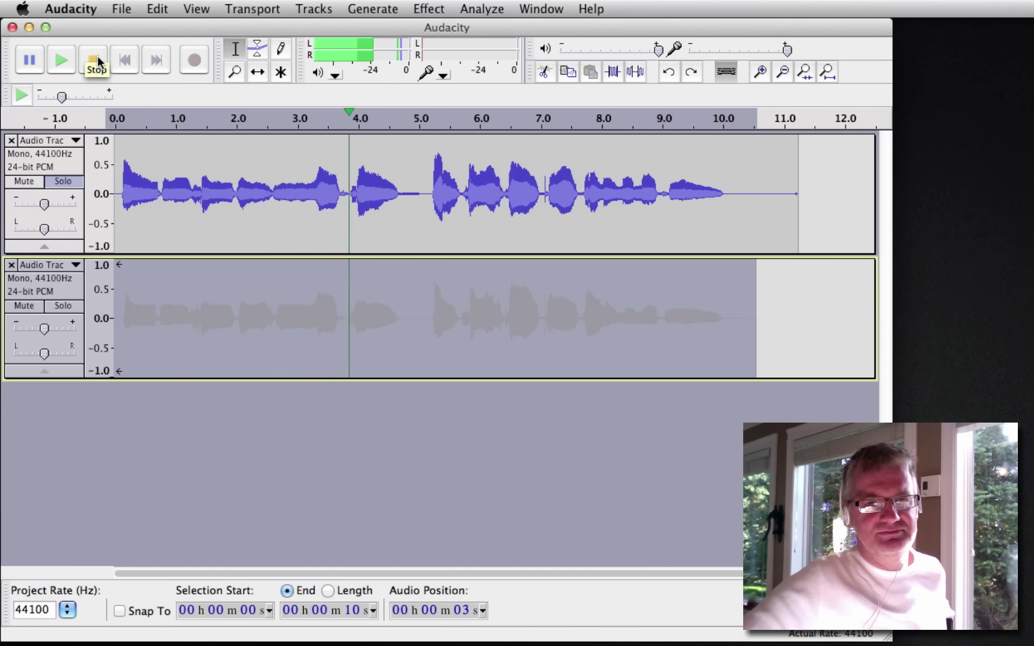
pyautogui.click(99, 61)
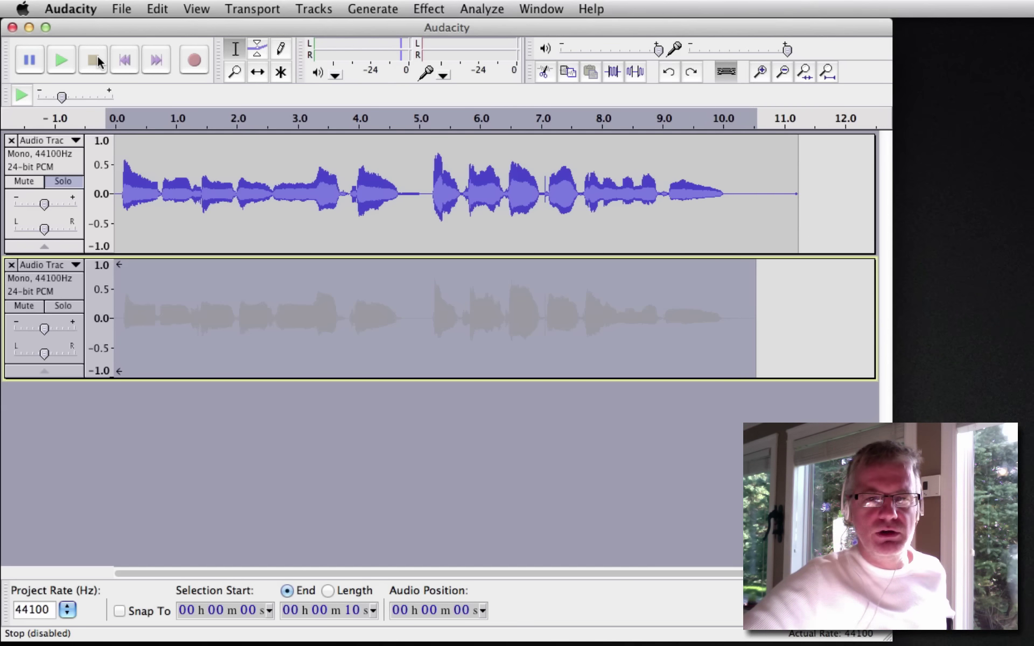
pyautogui.click(68, 183)
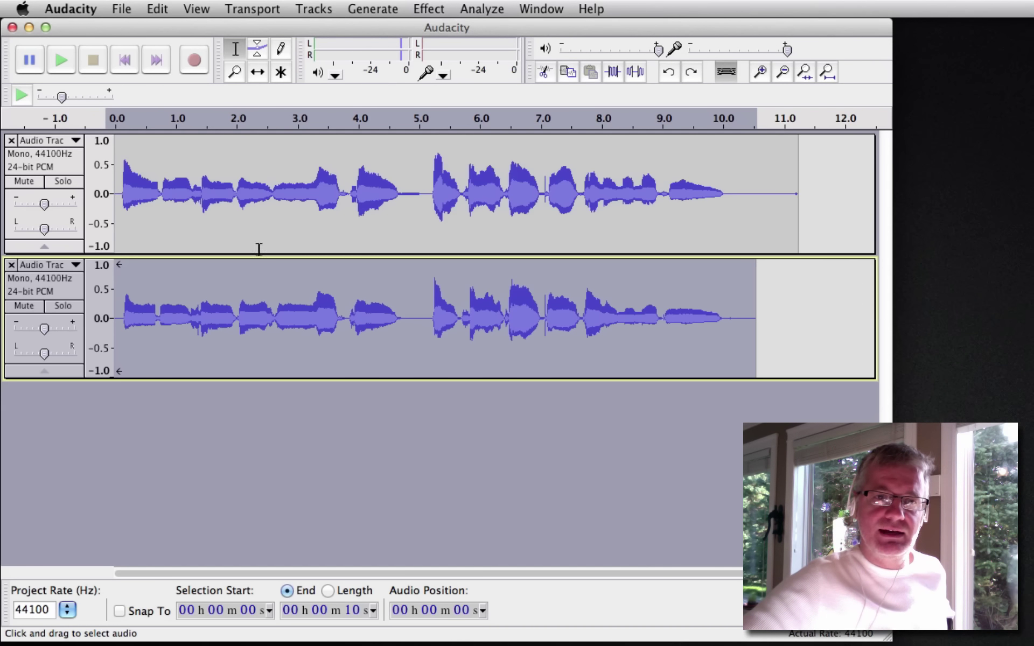
pyautogui.click(57, 54)
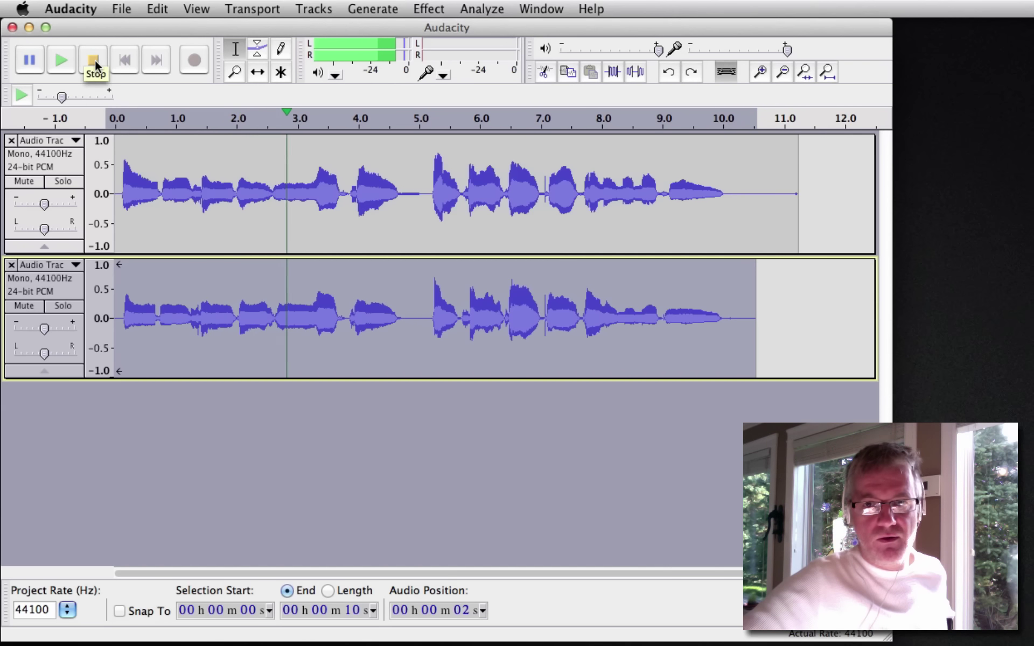
pyautogui.click(95, 59)
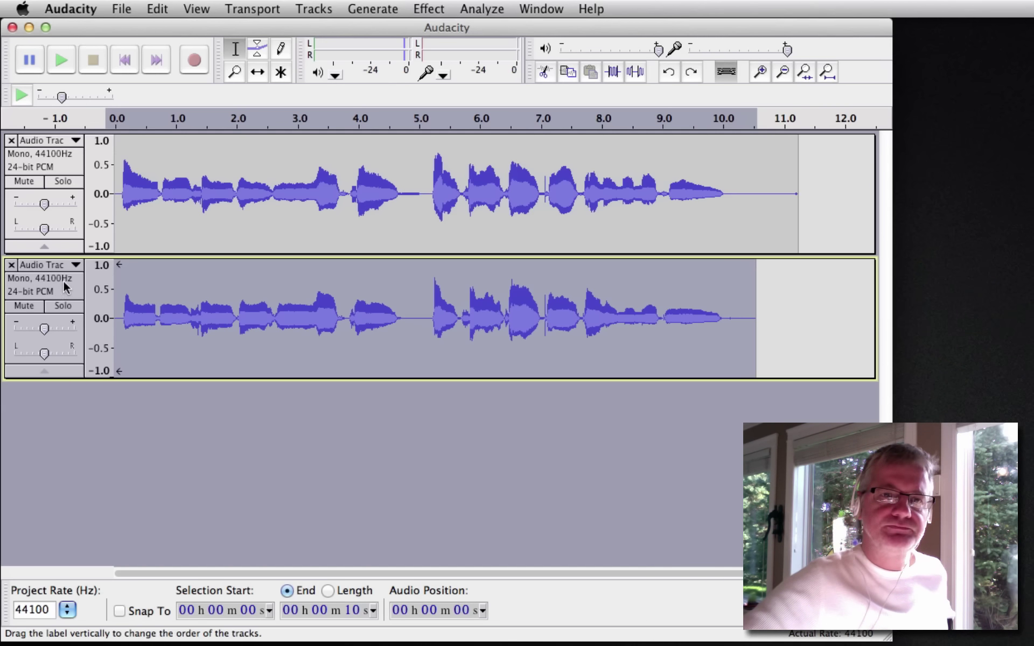
# - Duplicate the selected second vocal track, deselect, and play back all three tracks
pyautogui.click(154, 9)
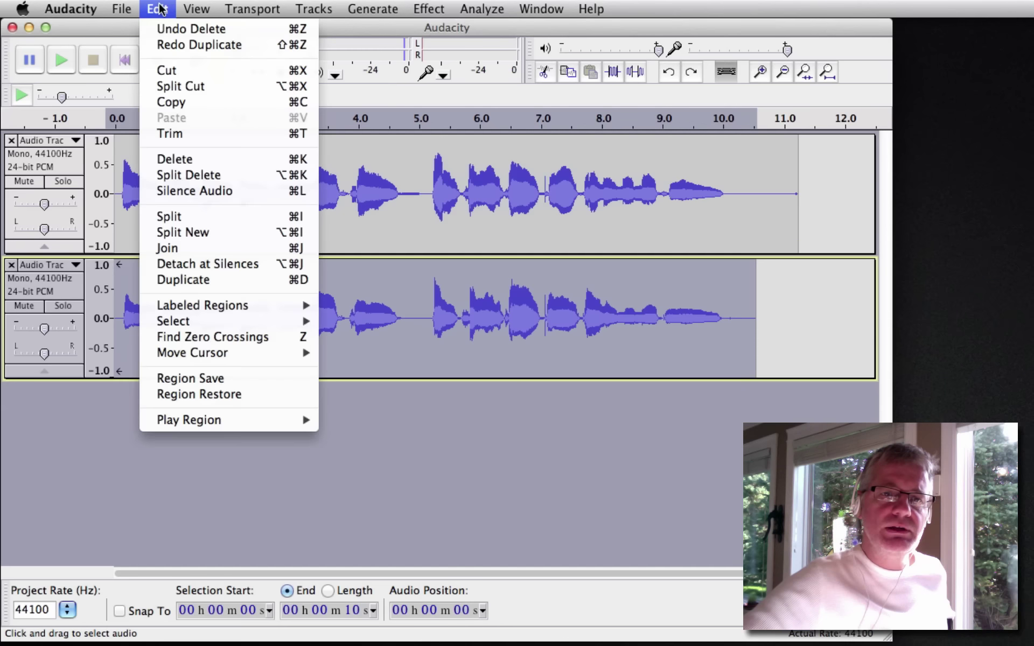
pyautogui.click(180, 281)
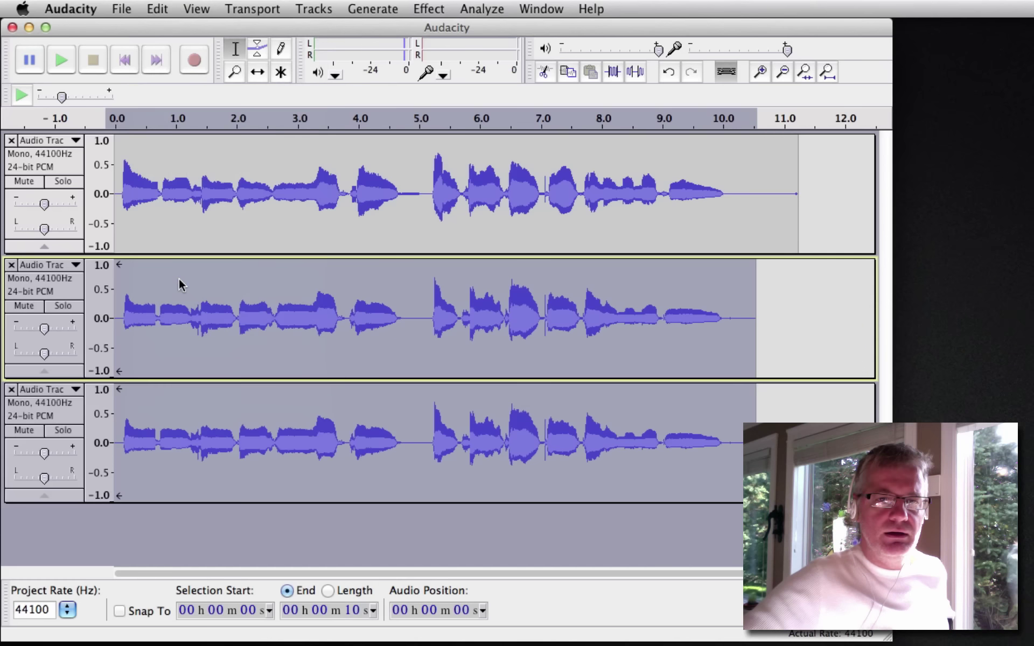
pyautogui.click(162, 517)
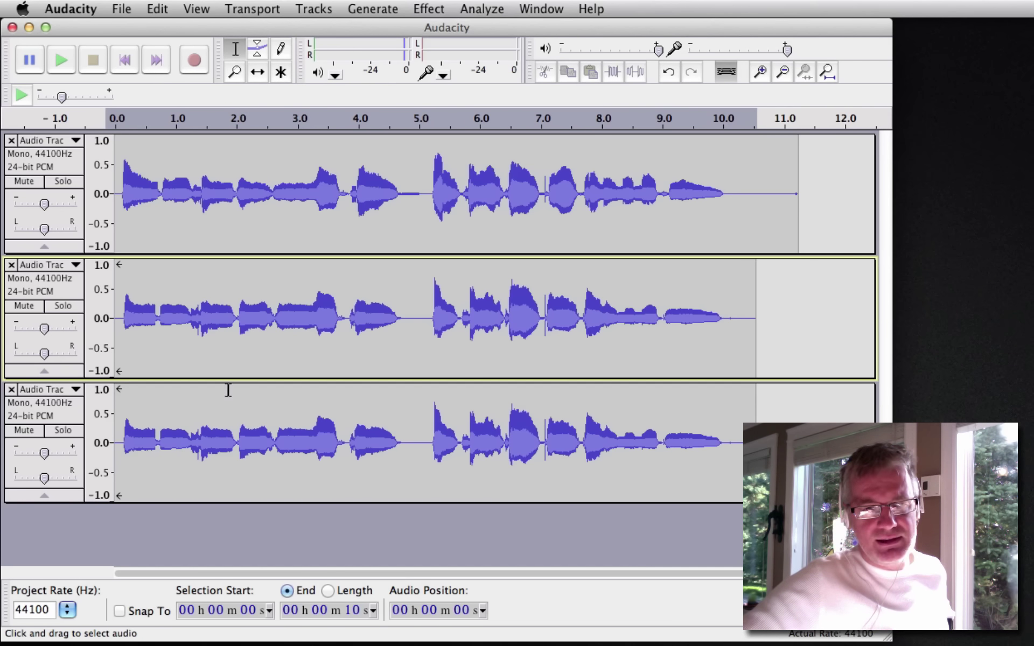
pyautogui.click(66, 64)
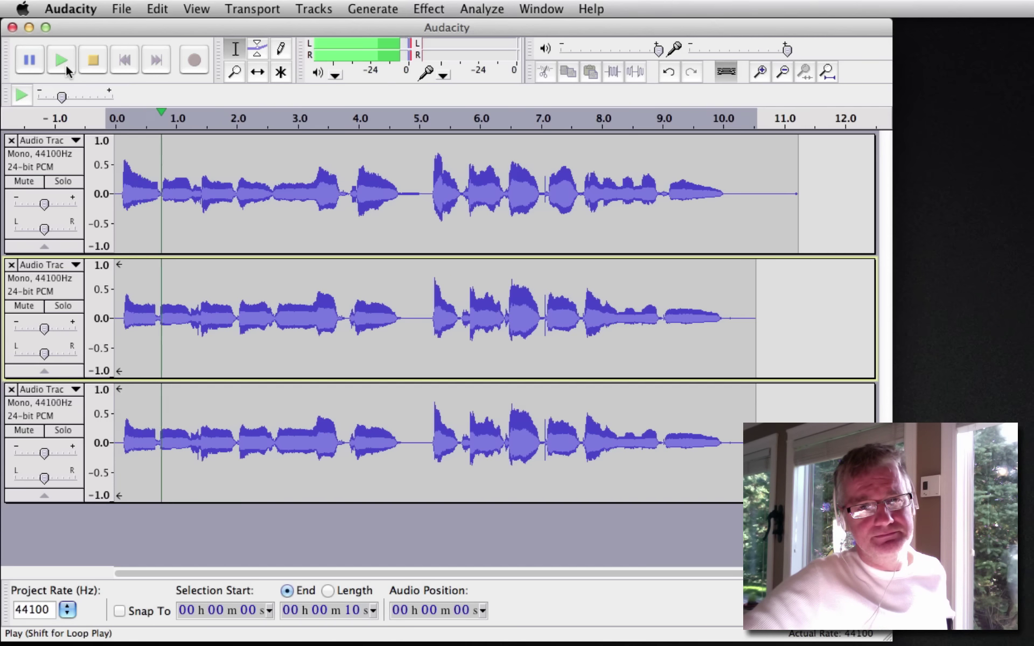
pyautogui.click(88, 58)
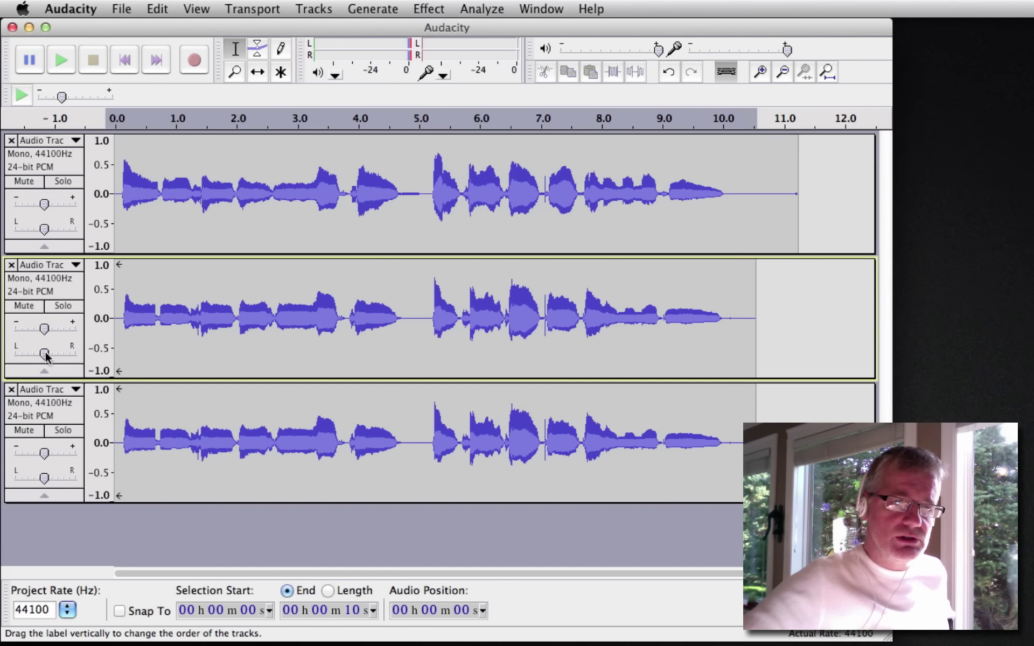
# - Pan track 2 fully left and track 3 about 90% right, then play to check
pyautogui.moveTo(45, 354)
pyautogui.moveTo(46, 355); pyautogui.dragTo(10, 357)
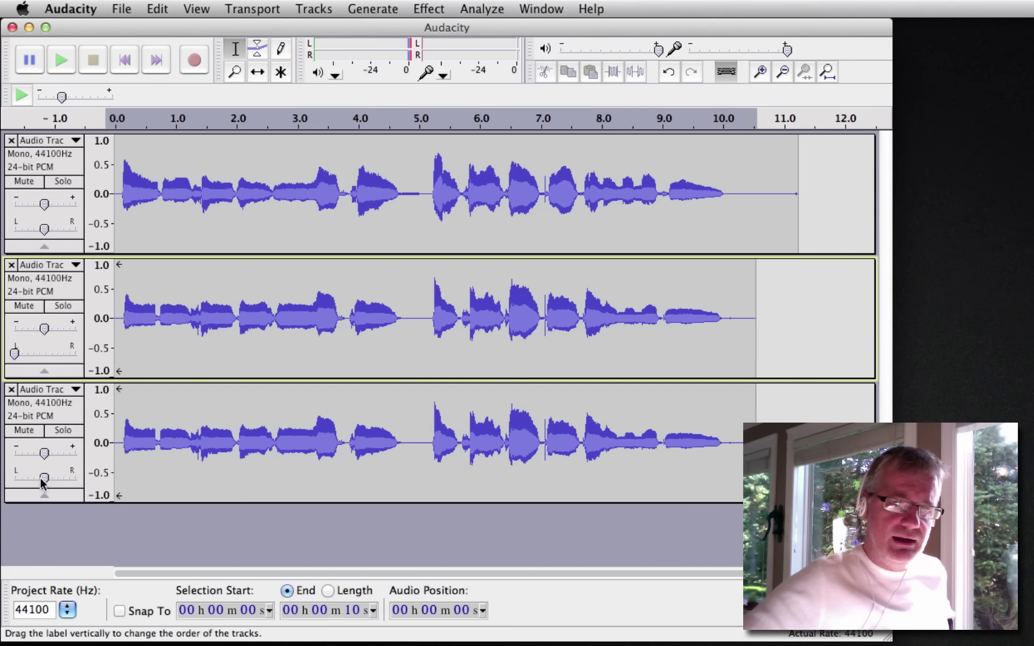
pyautogui.moveTo(45, 478); pyautogui.dragTo(89, 484)
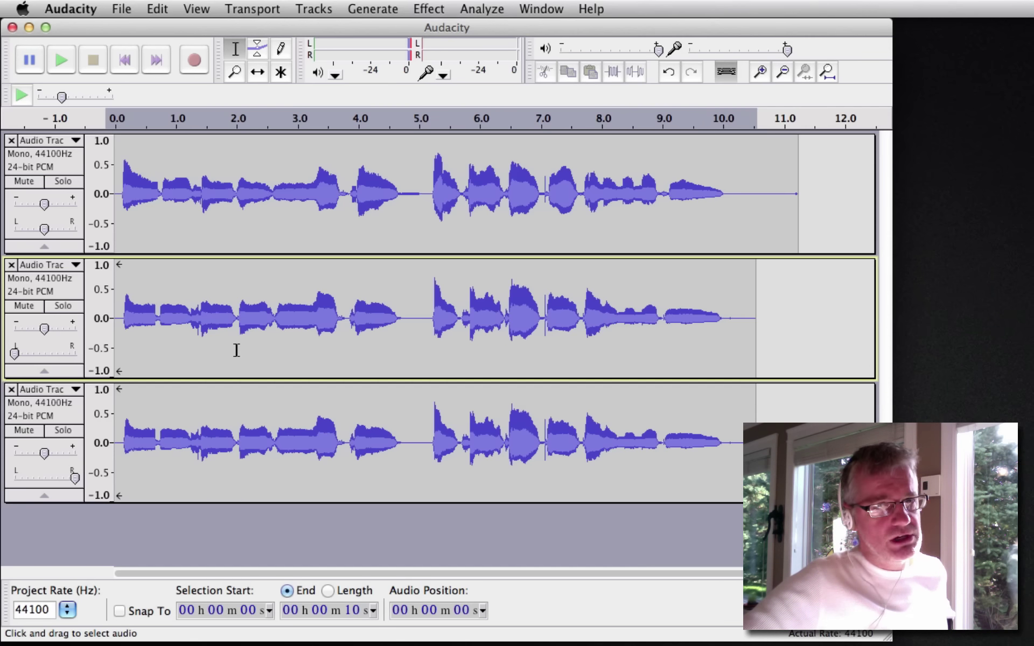
pyautogui.press('space')
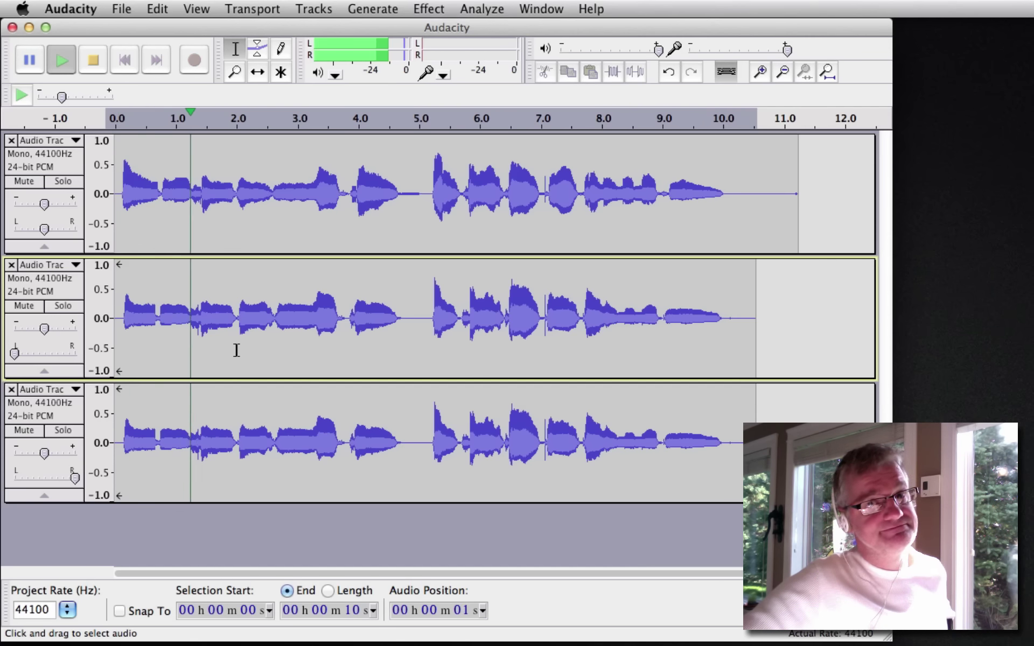
pyautogui.press('space')
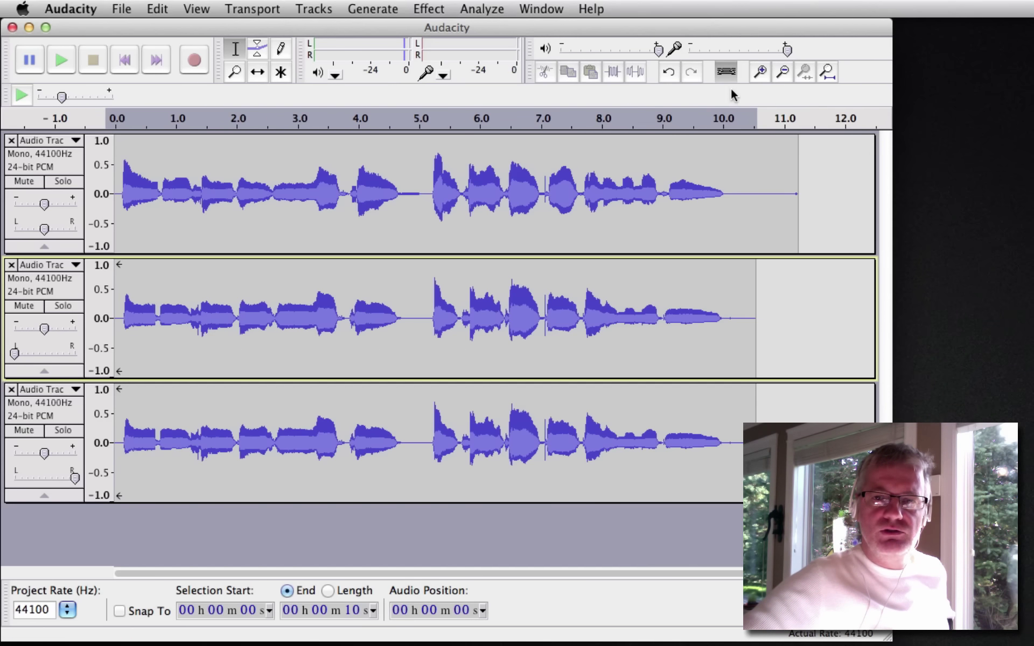
# - Zoom in to about 4.2–6.0 seconds and mark the note onset near 5.23 s
pyautogui.click(762, 71)
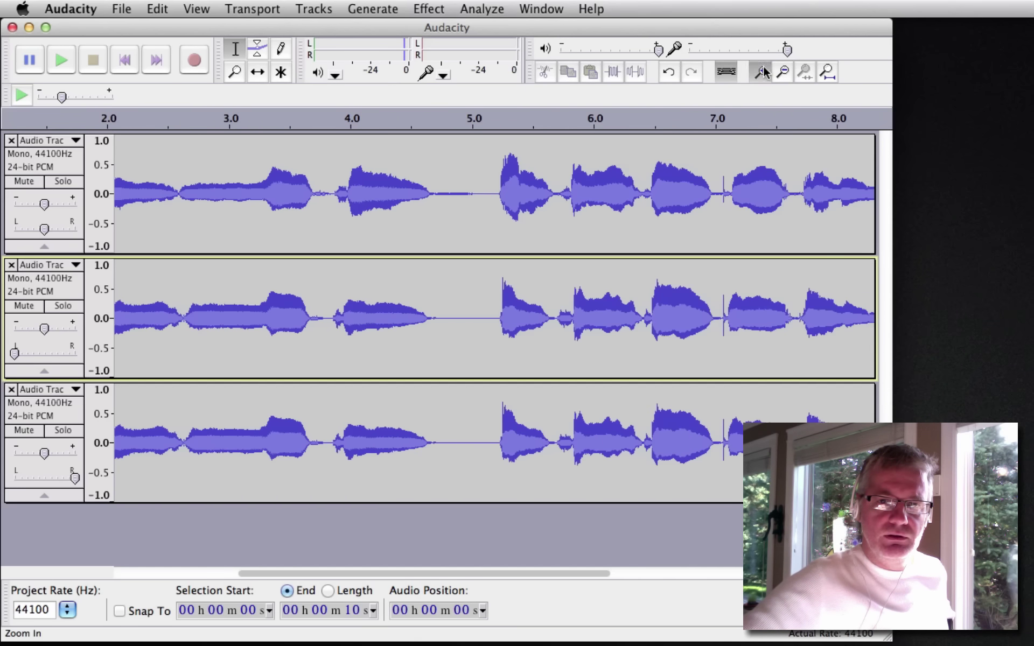
pyautogui.click(762, 71)
pyautogui.click(762, 72)
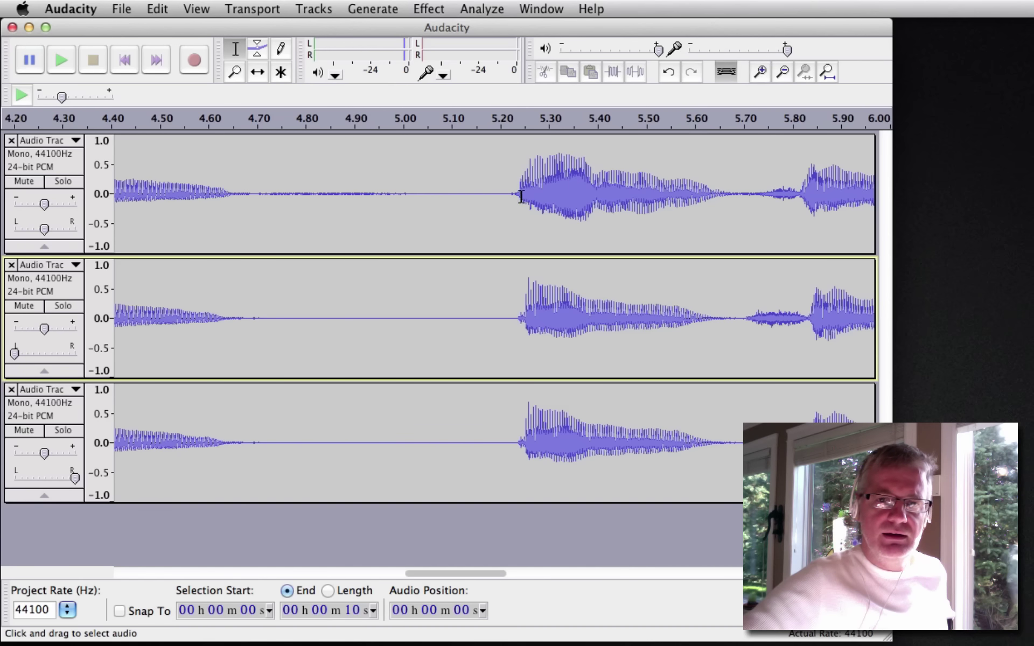
pyautogui.click(519, 353)
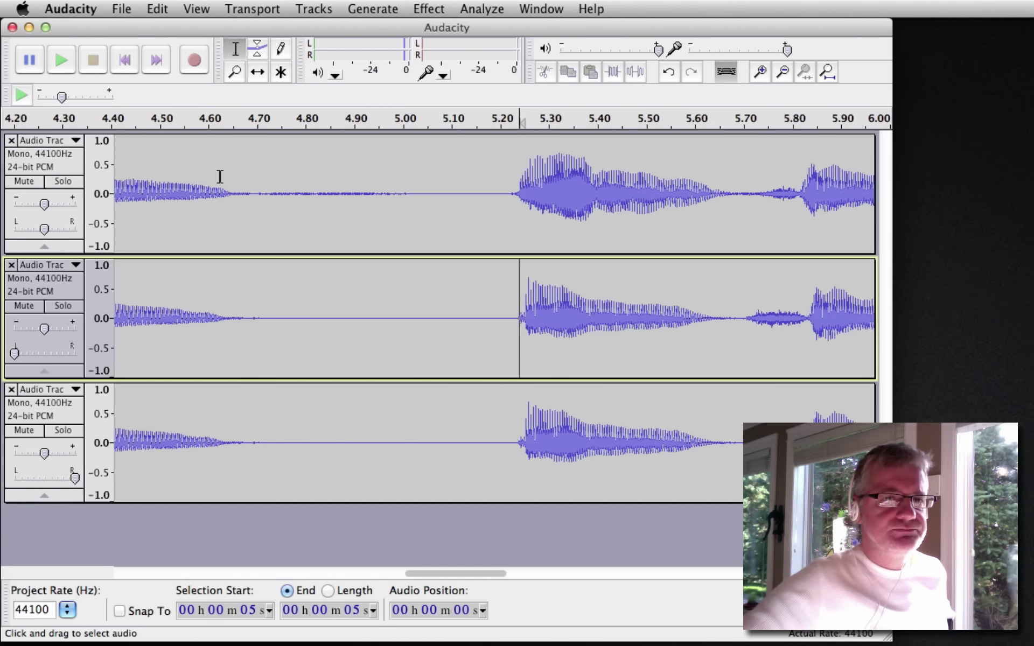
# - With the Time Shift Tool, nudge track 2's clip slightly later and track 3's slightly earlier
pyautogui.click(259, 73)
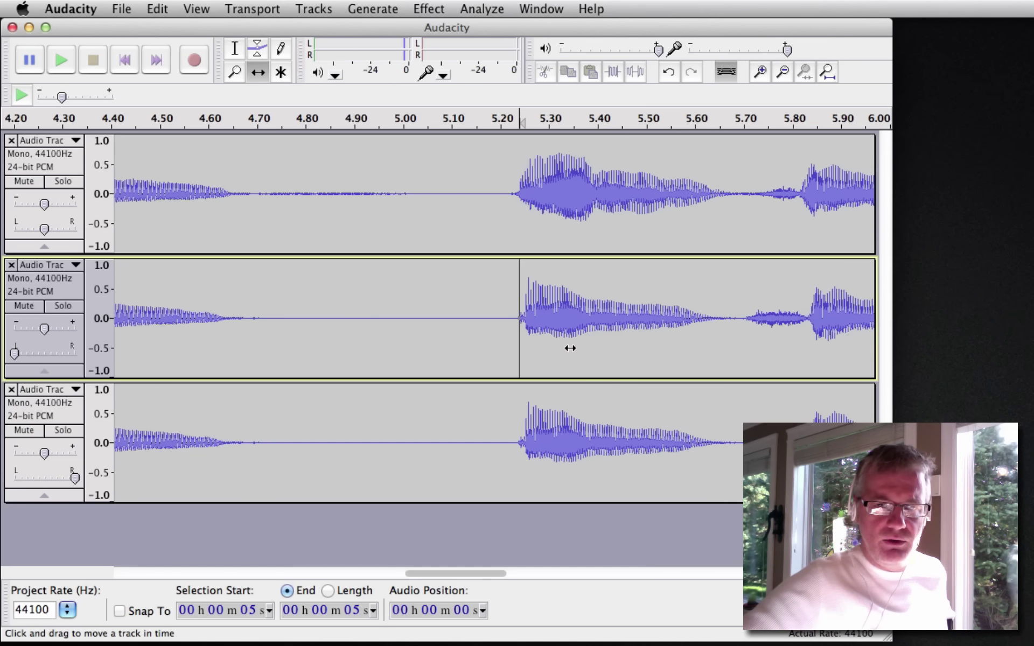
pyautogui.moveTo(571, 348); pyautogui.dragTo(575, 348)
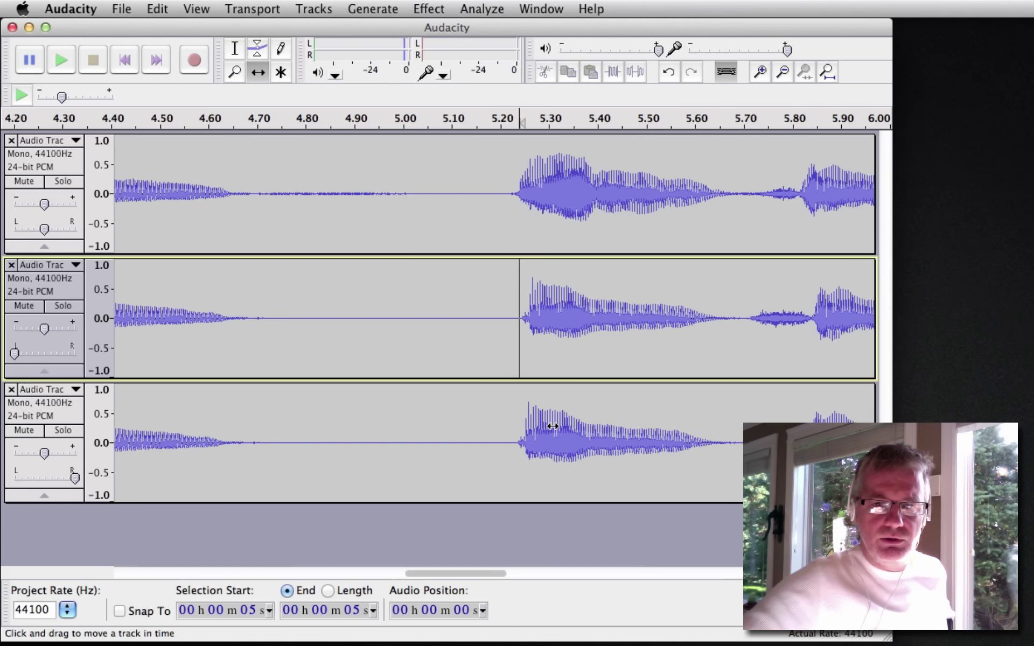
pyautogui.moveTo(552, 426); pyautogui.dragTo(545, 423)
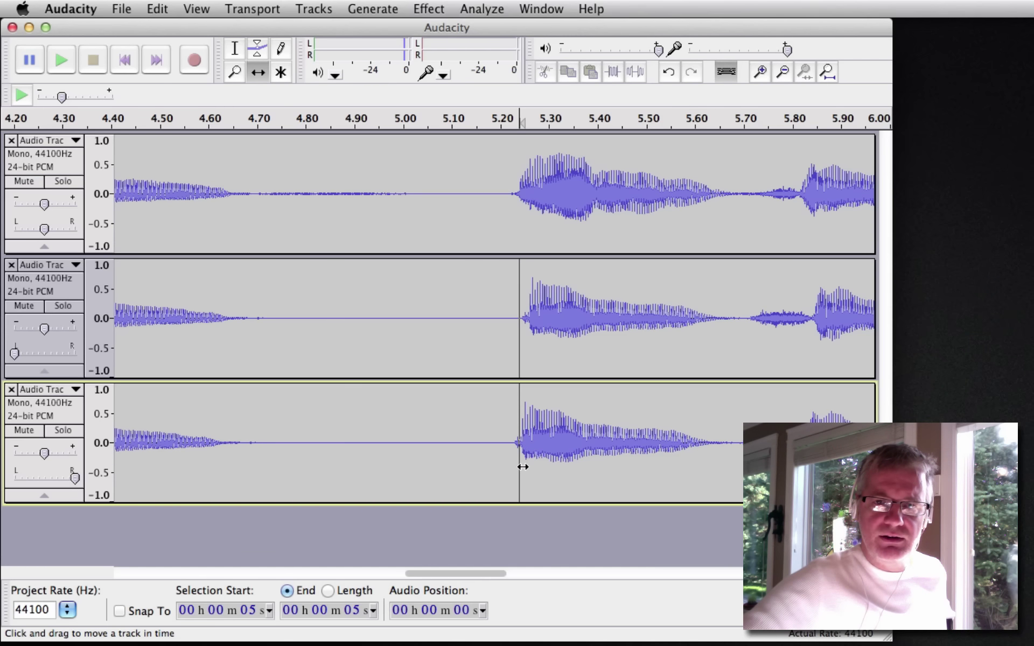
pyautogui.click(418, 119)
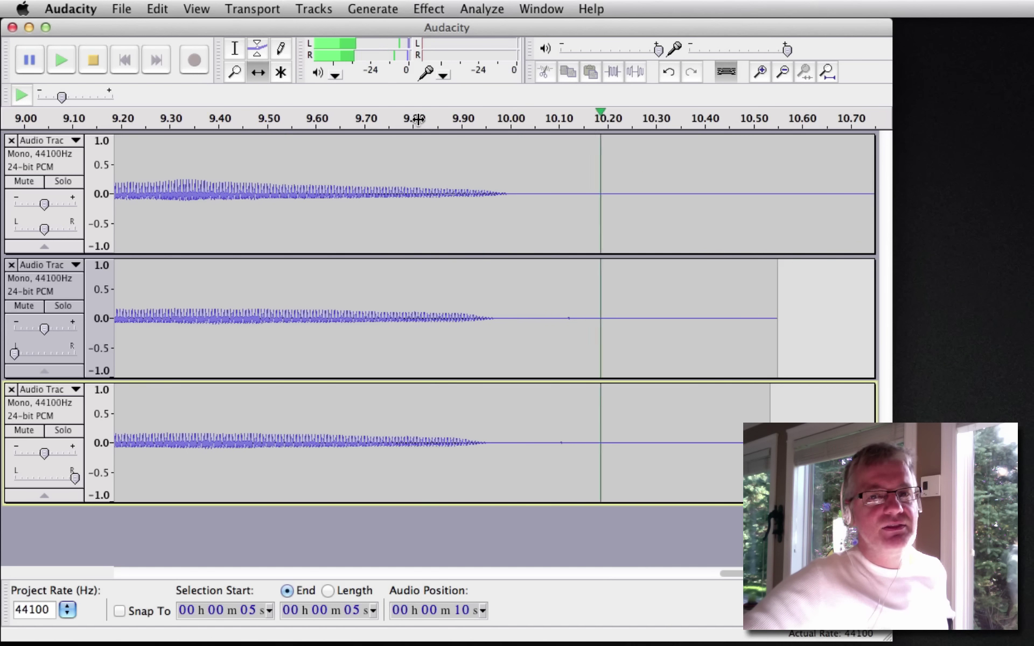
pyautogui.press('space')
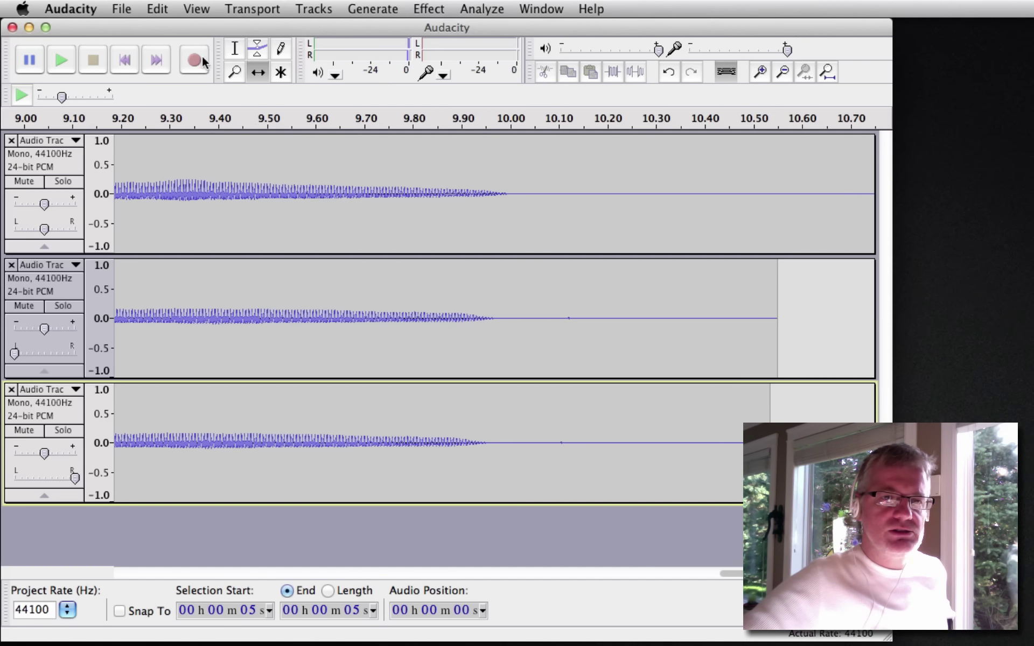
pyautogui.click(123, 64)
pyautogui.click(63, 54)
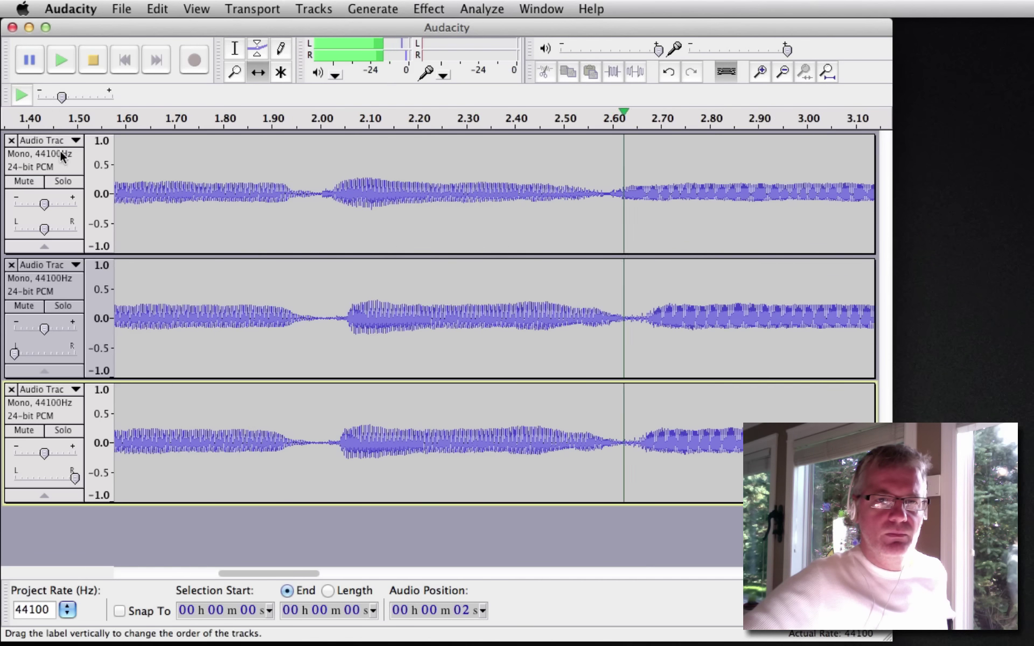
pyautogui.click(63, 181)
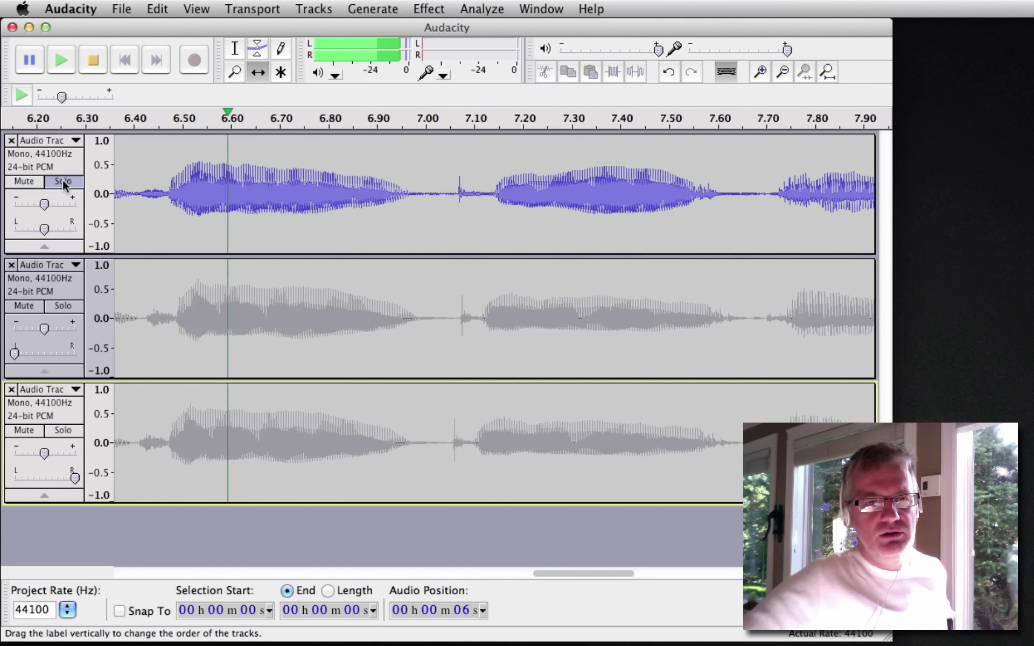
pyautogui.click(62, 182)
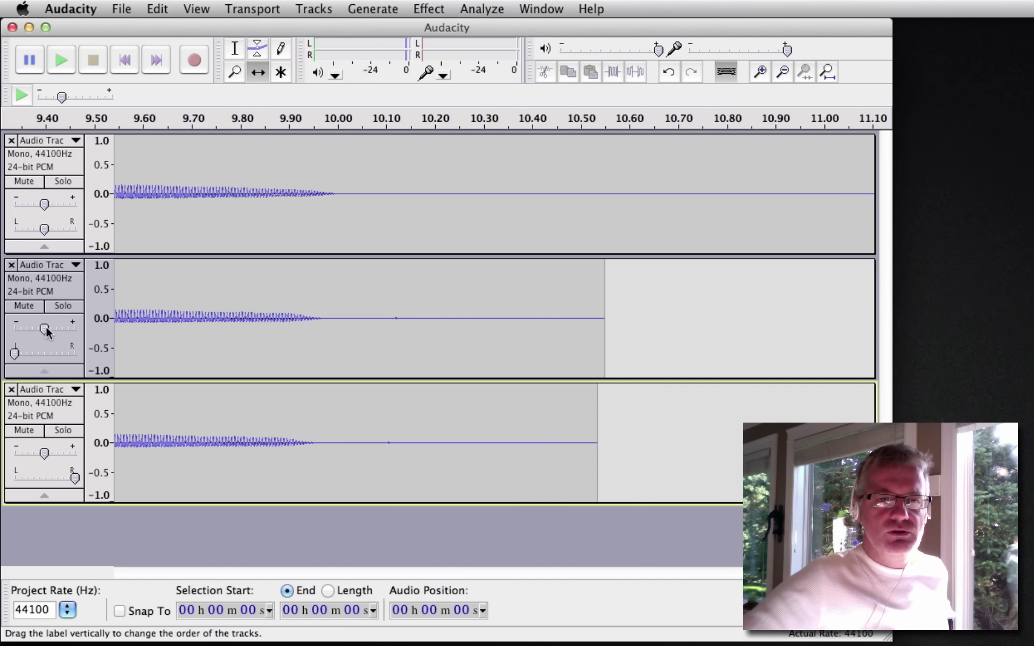
# - Lower track 2's gain to -6 dB and track 3's similarly, then play the mix
pyautogui.moveTo(46, 331); pyautogui.dragTo(38, 332)
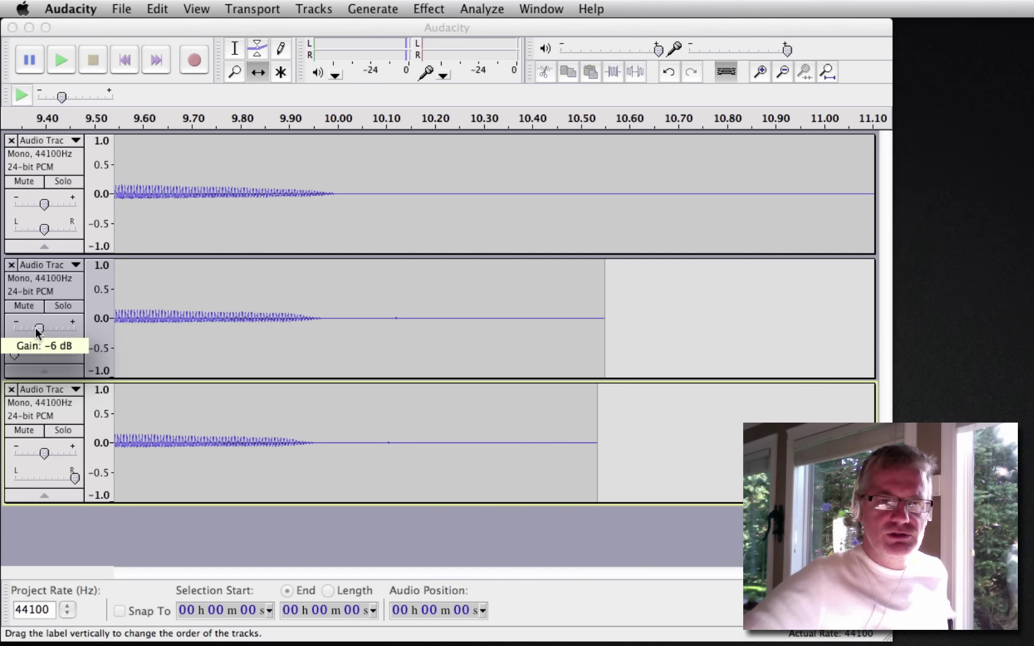
pyautogui.moveTo(37, 330); pyautogui.dragTo(35, 329)
pyautogui.moveTo(44, 453); pyautogui.dragTo(36, 453)
pyautogui.click(60, 60)
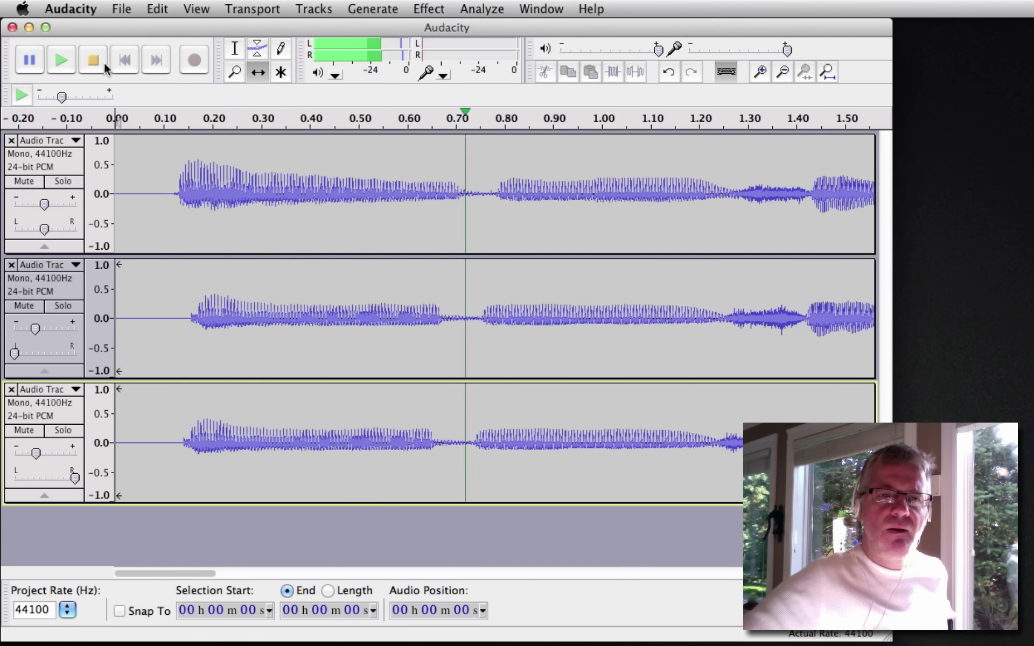
pyautogui.click(104, 67)
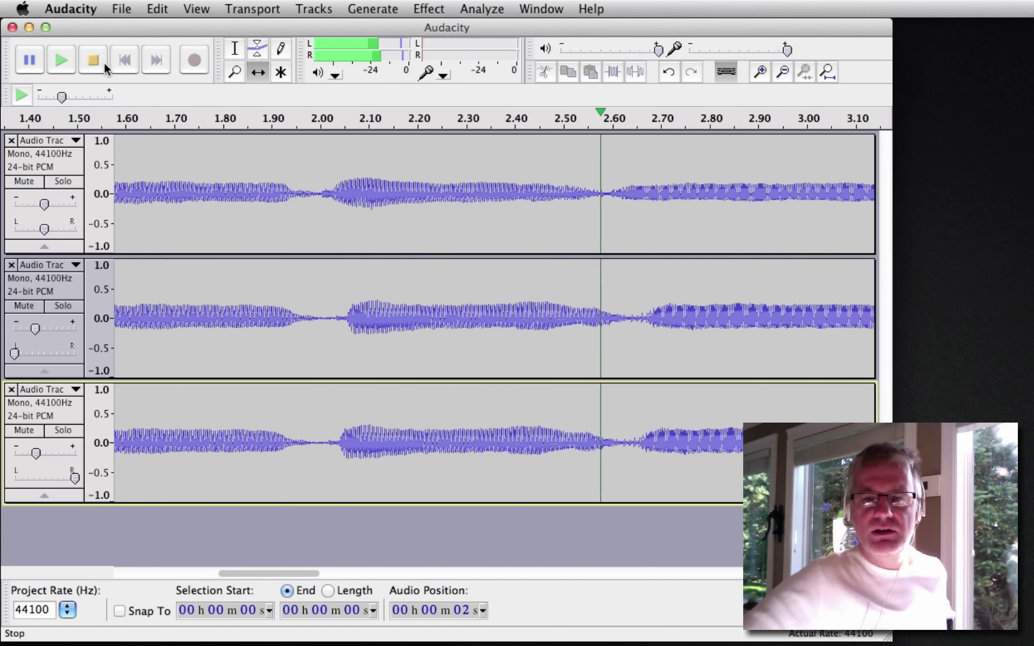